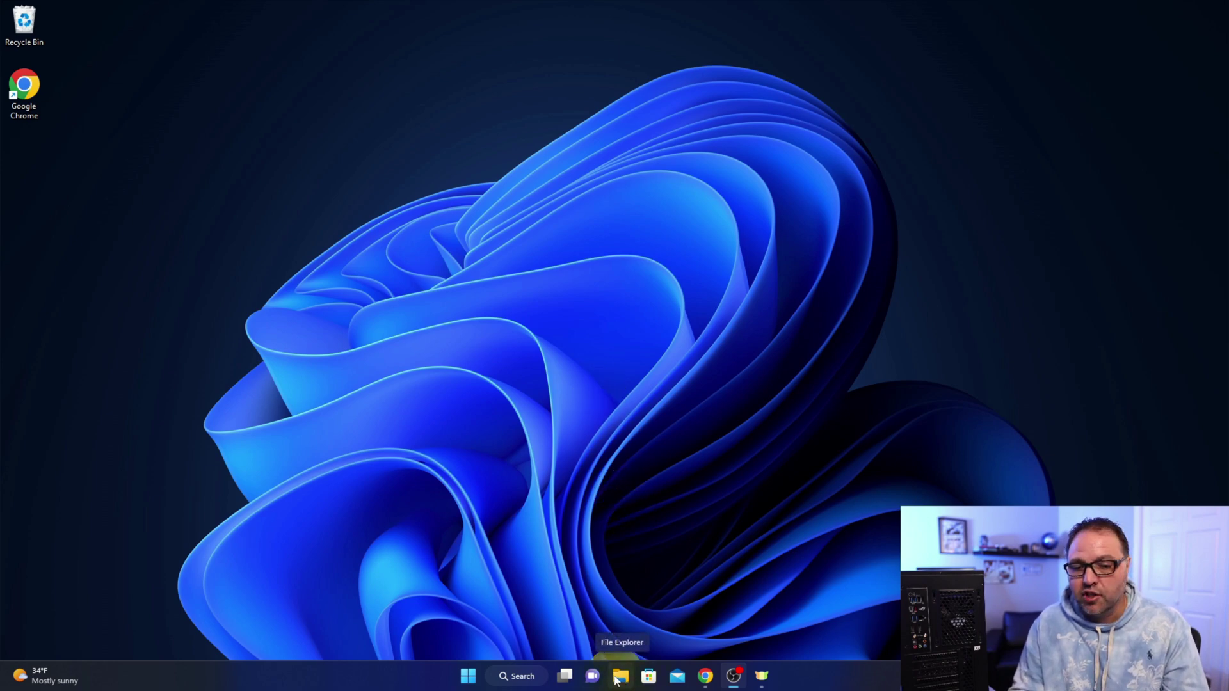
# - Open File Explorer and display the contents of the KODAK (D:) USB drive
pyautogui.rightClick(468, 678)
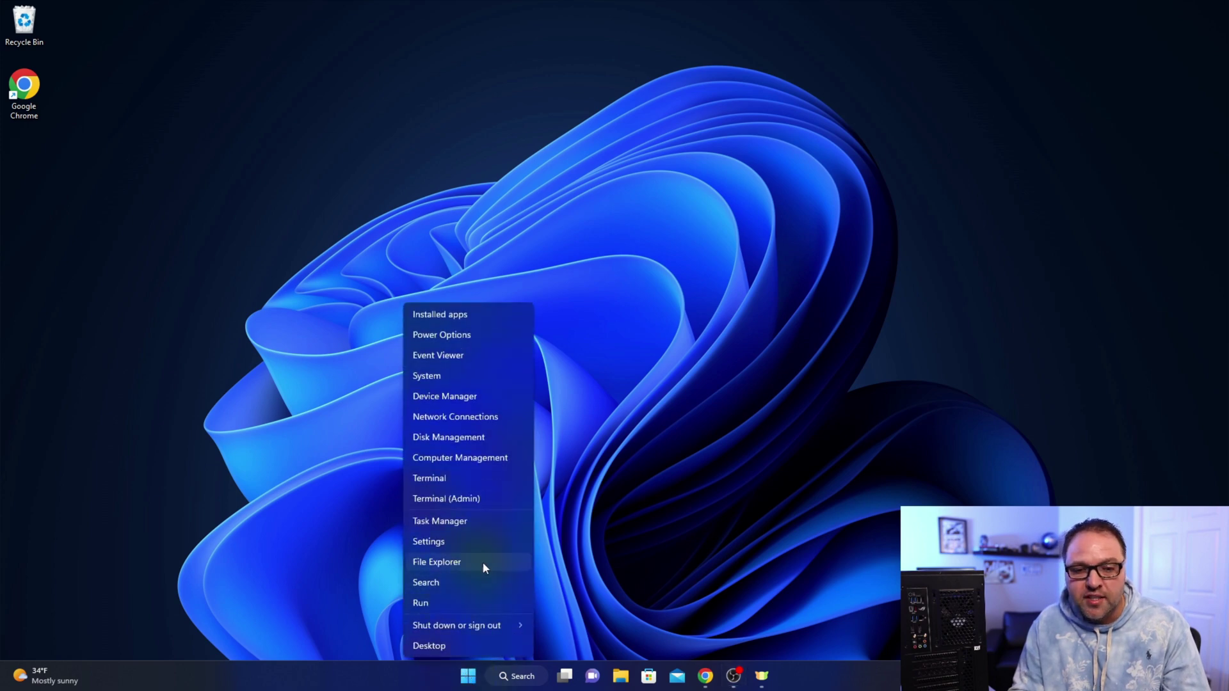
pyautogui.click(448, 563)
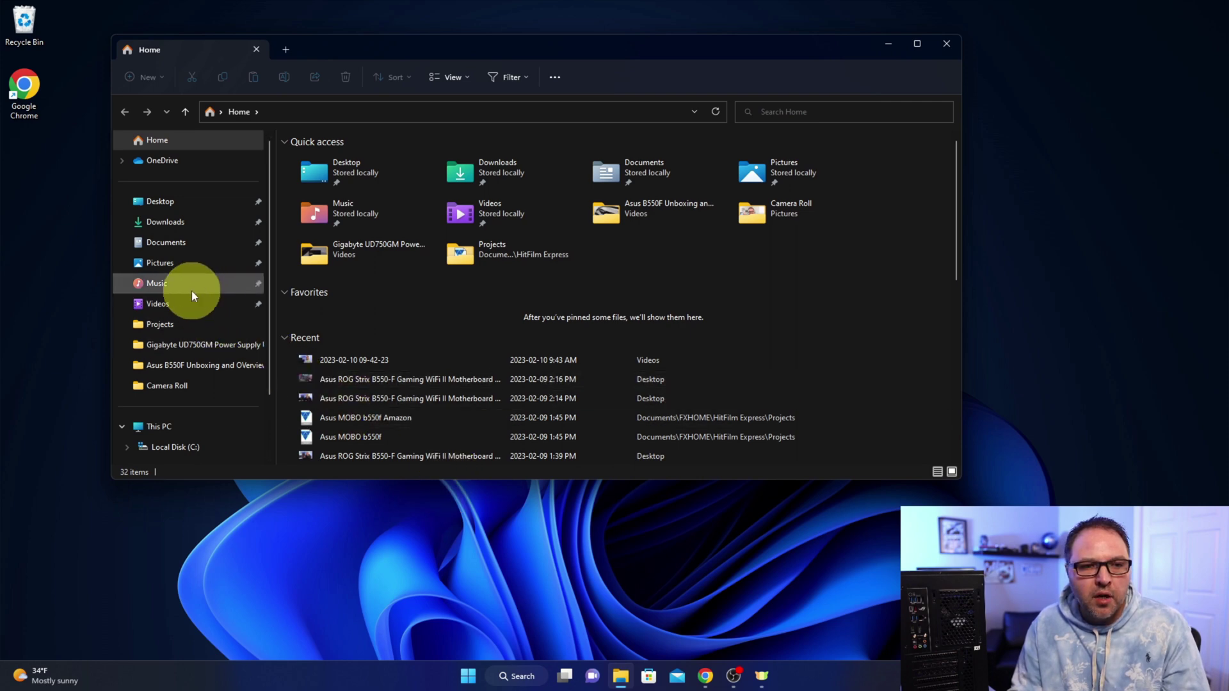
pyautogui.scroll(-3, 190, 291)
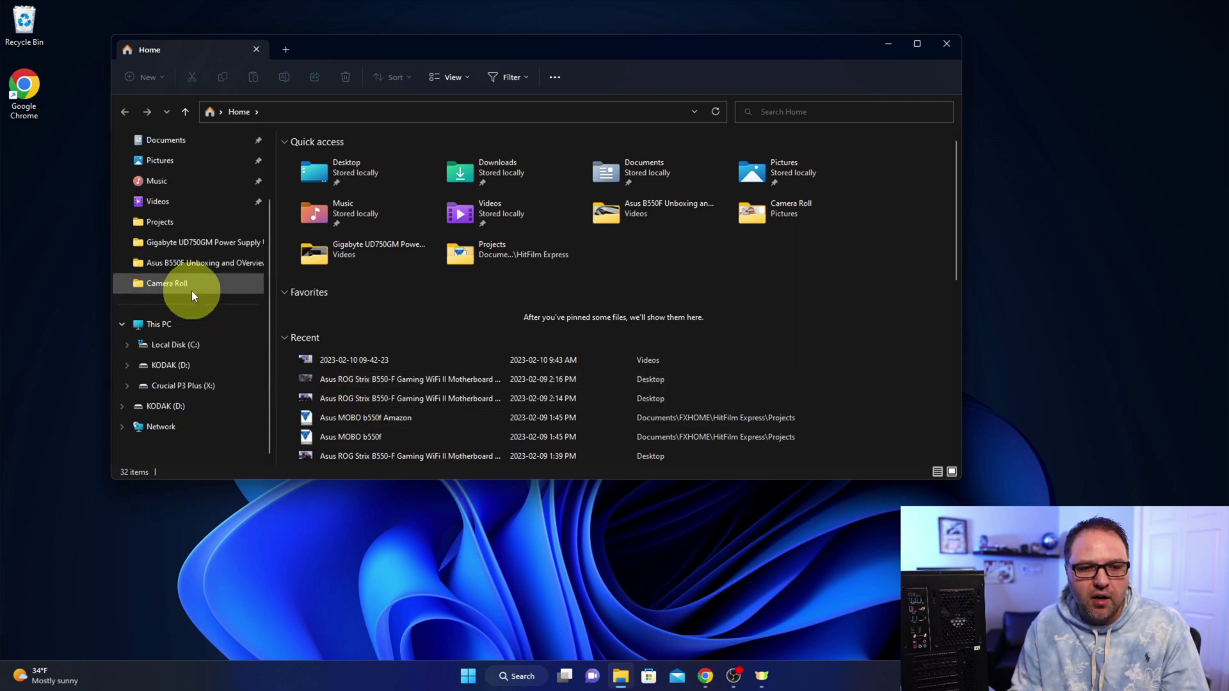
pyautogui.click(168, 373)
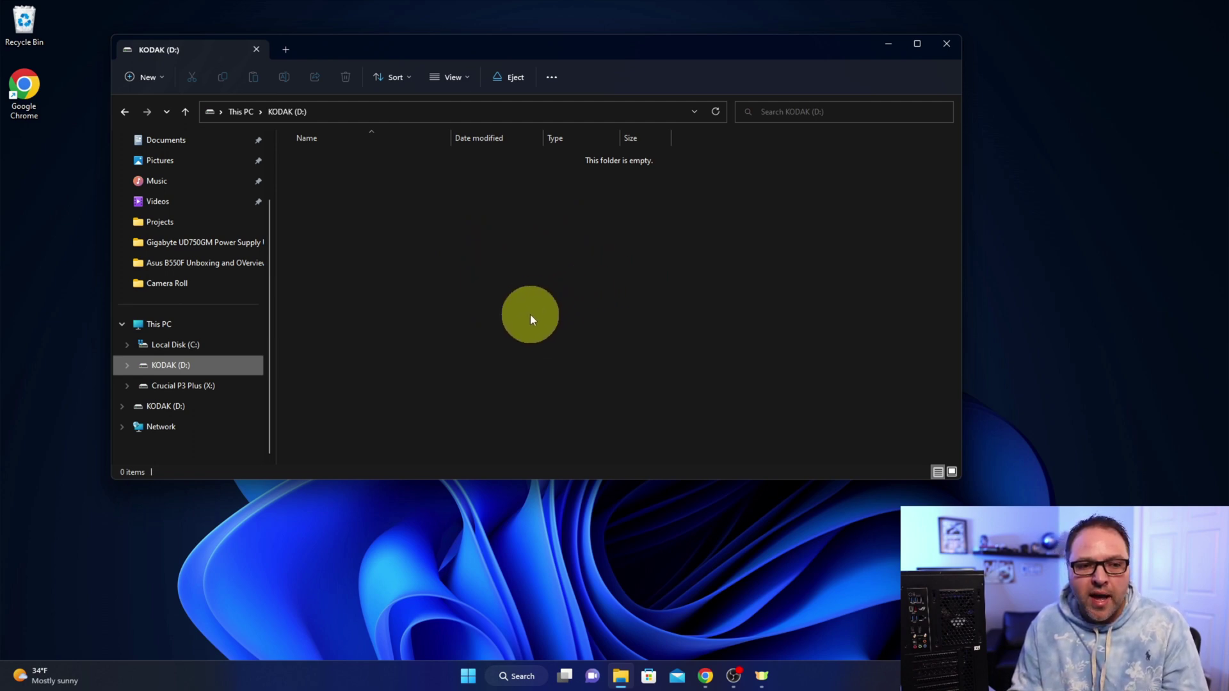
# - Format the KODAK (D:) drive with the FAT32 file system, using Quick Format and accepting the data erasure
pyautogui.rightClick(167, 373)
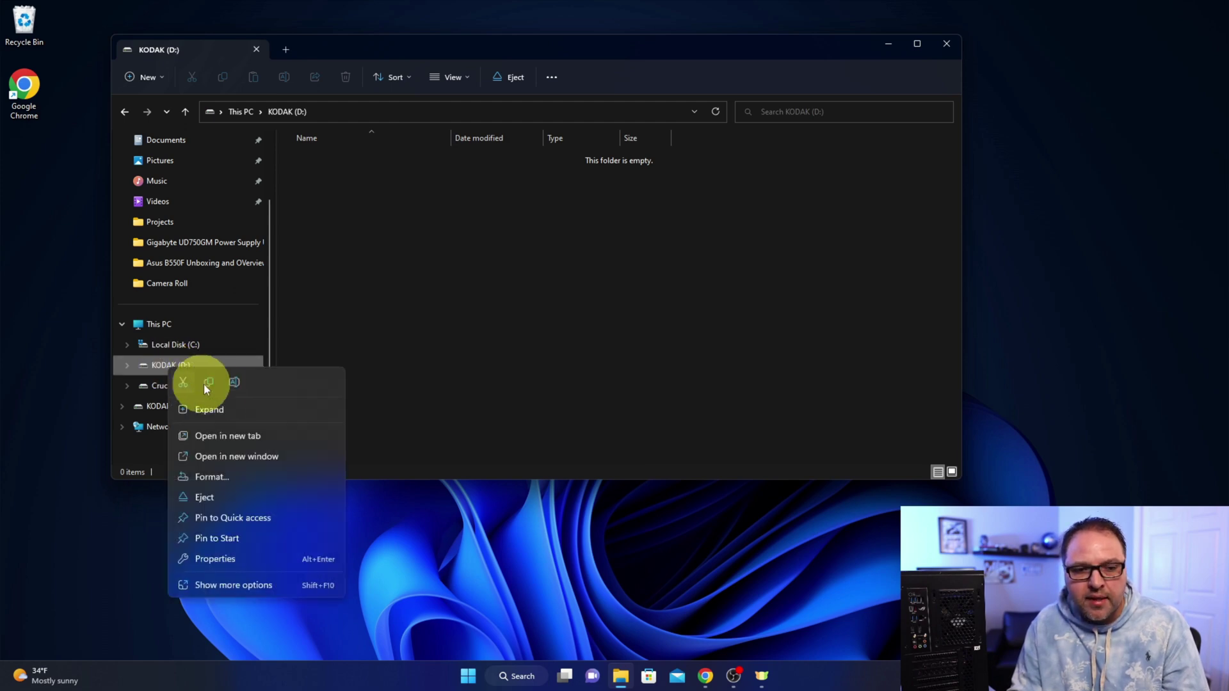
pyautogui.click(212, 479)
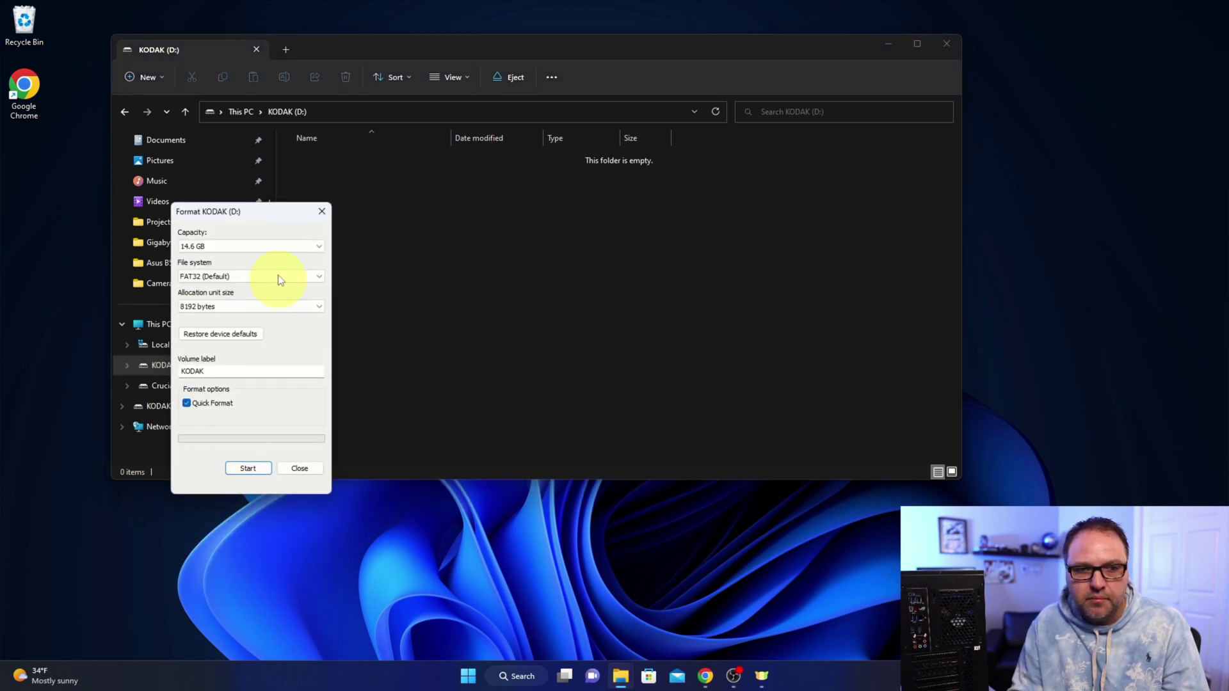
pyautogui.moveTo(267, 212); pyautogui.dragTo(484, 184)
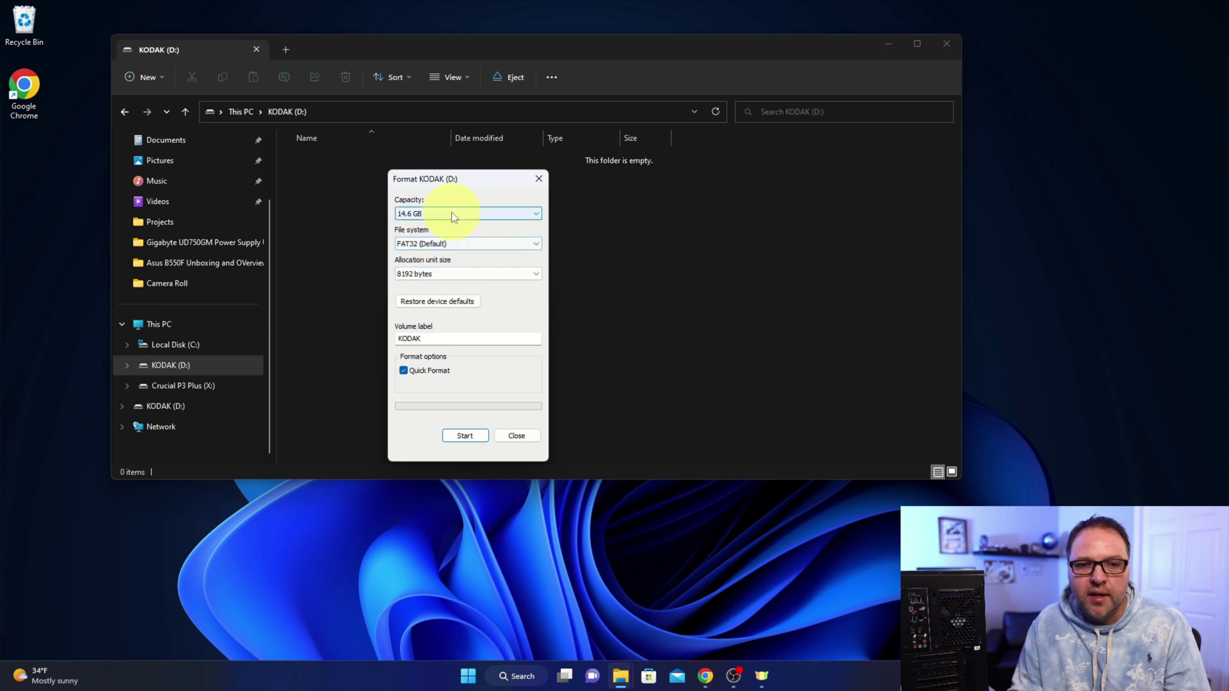
pyautogui.click(468, 244)
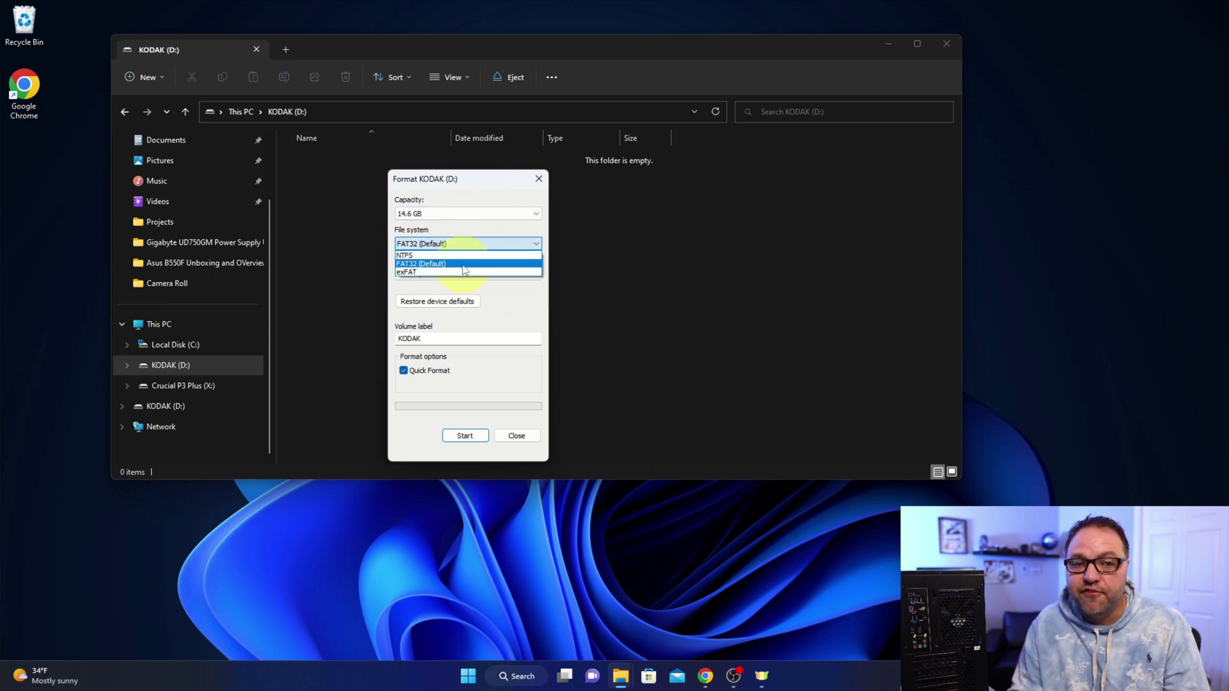
pyautogui.click(462, 264)
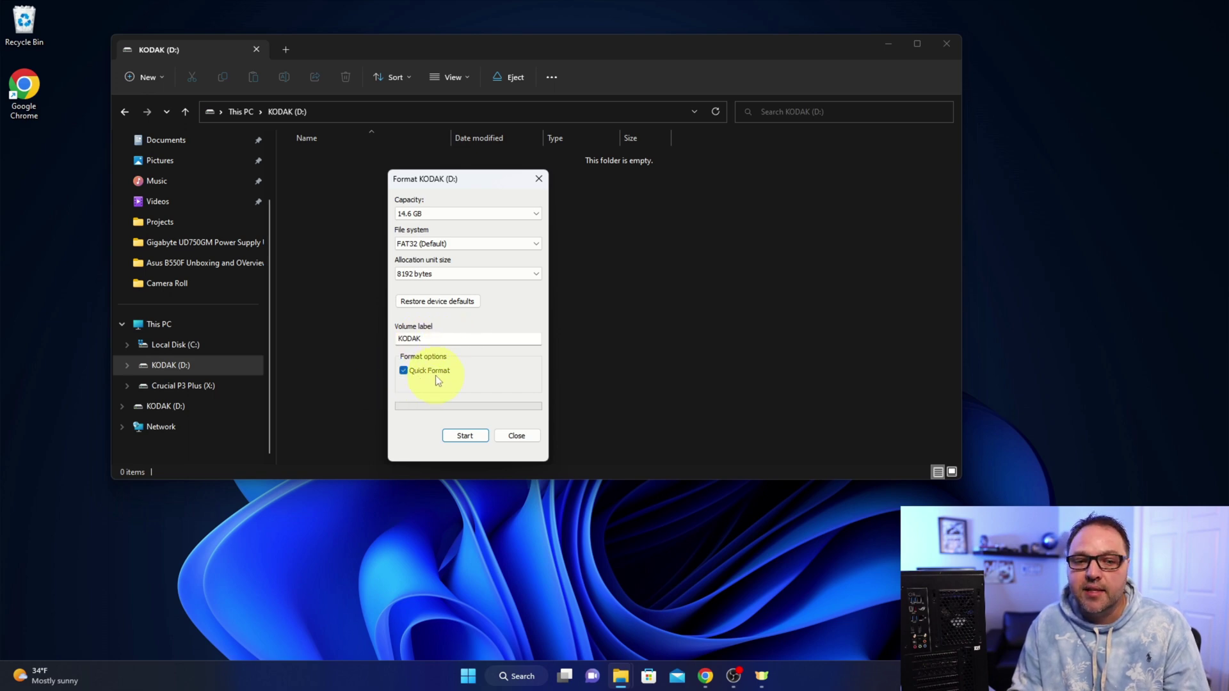
pyautogui.click(466, 436)
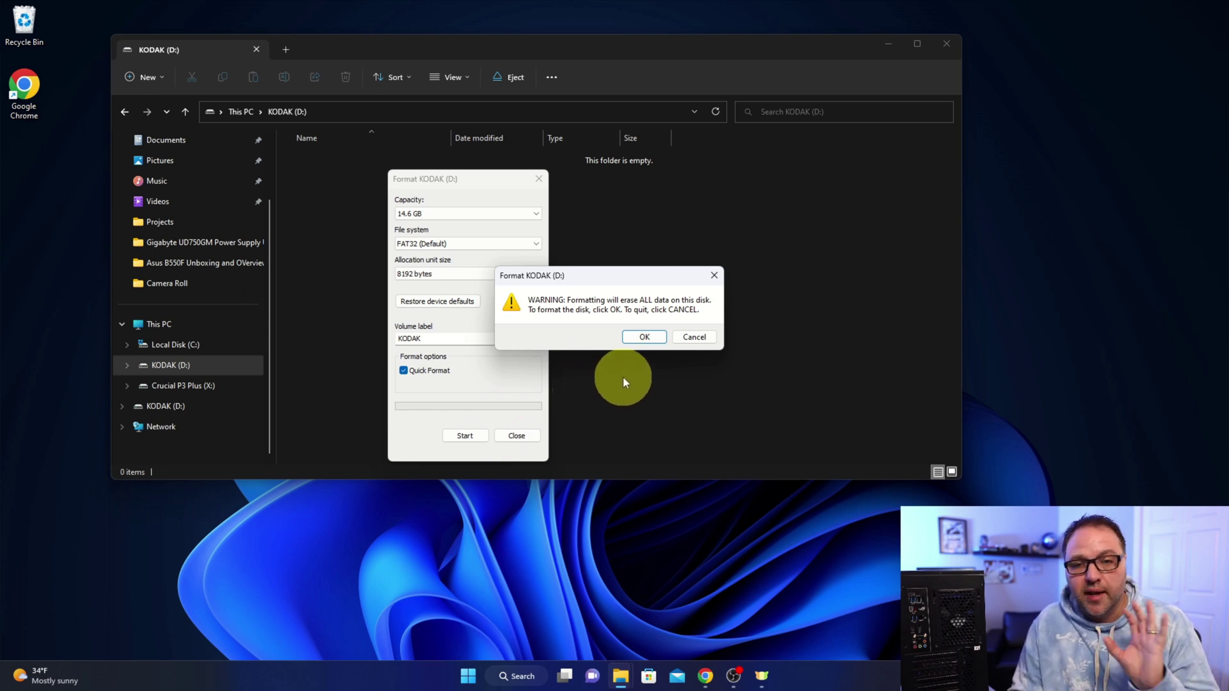
pyautogui.click(643, 338)
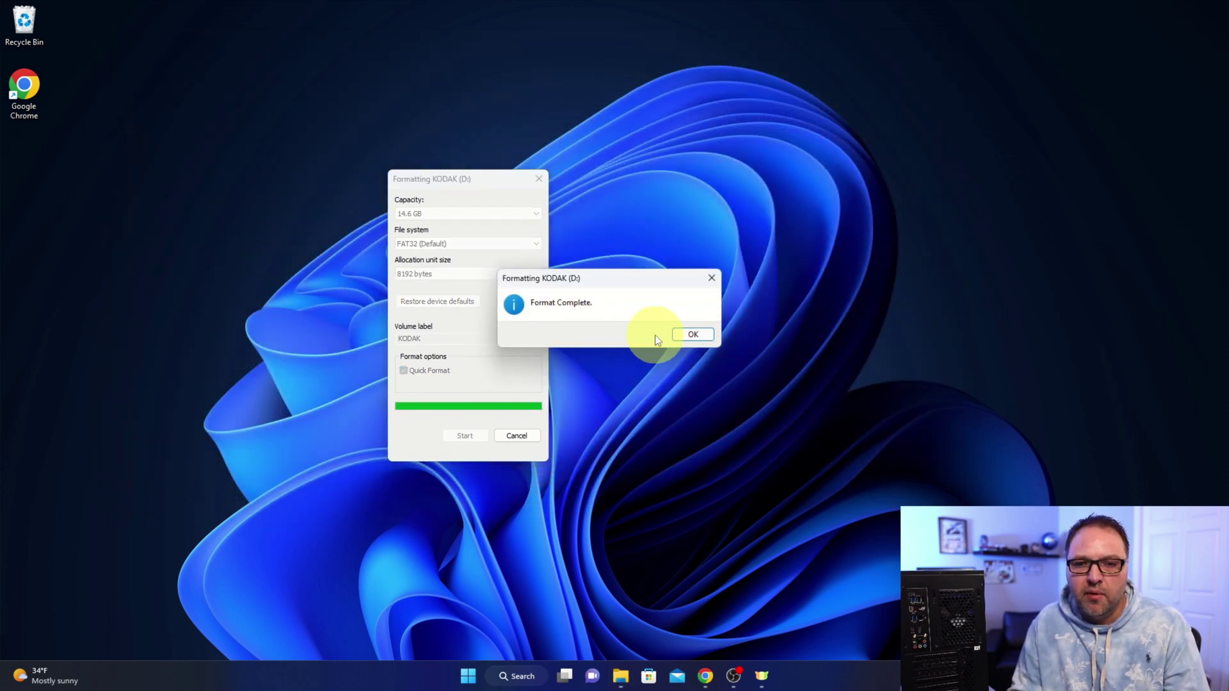
pyautogui.click(693, 335)
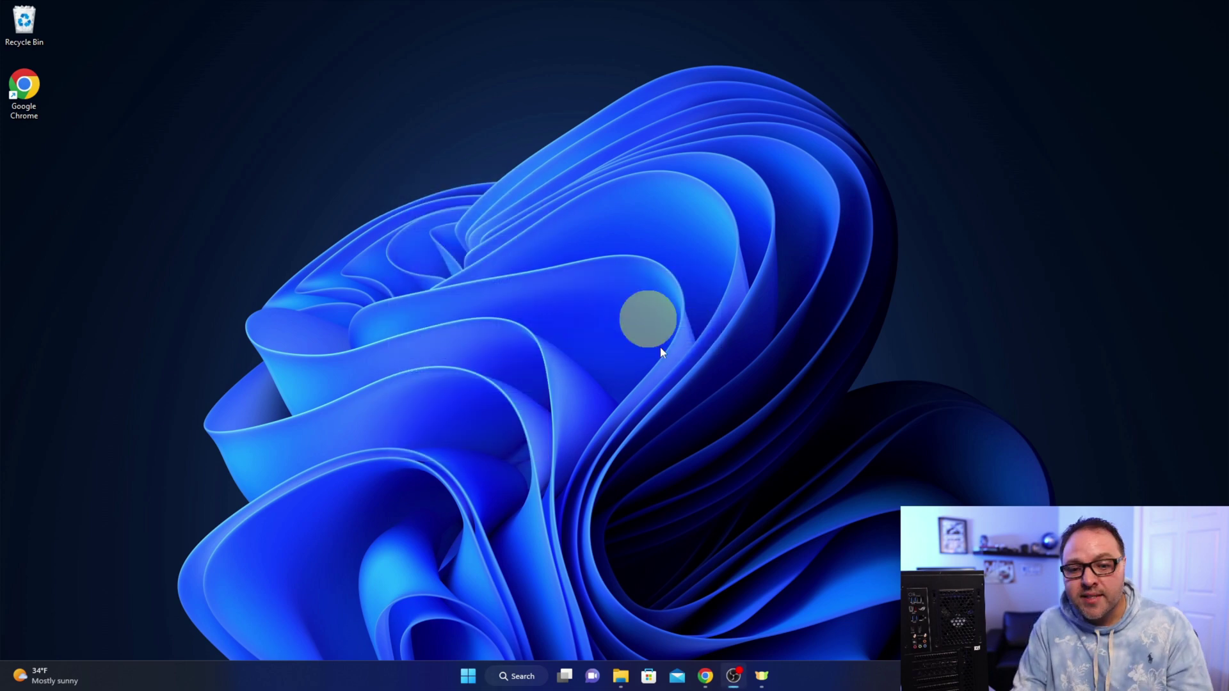
# - Switch to Chrome and open the motherboard's BIOS & Firmware downloads for the model ROG STRIX B550-F GAMING WIFI II
pyautogui.click(712, 672)
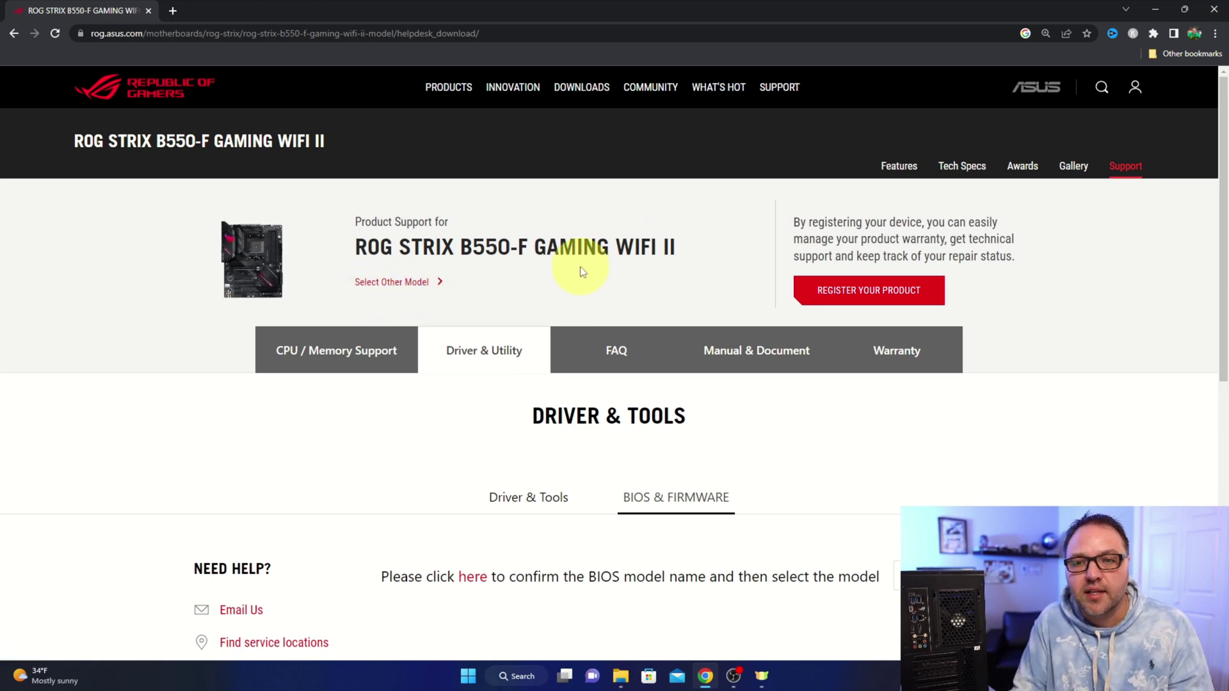
pyautogui.scroll(-1, 619, 265)
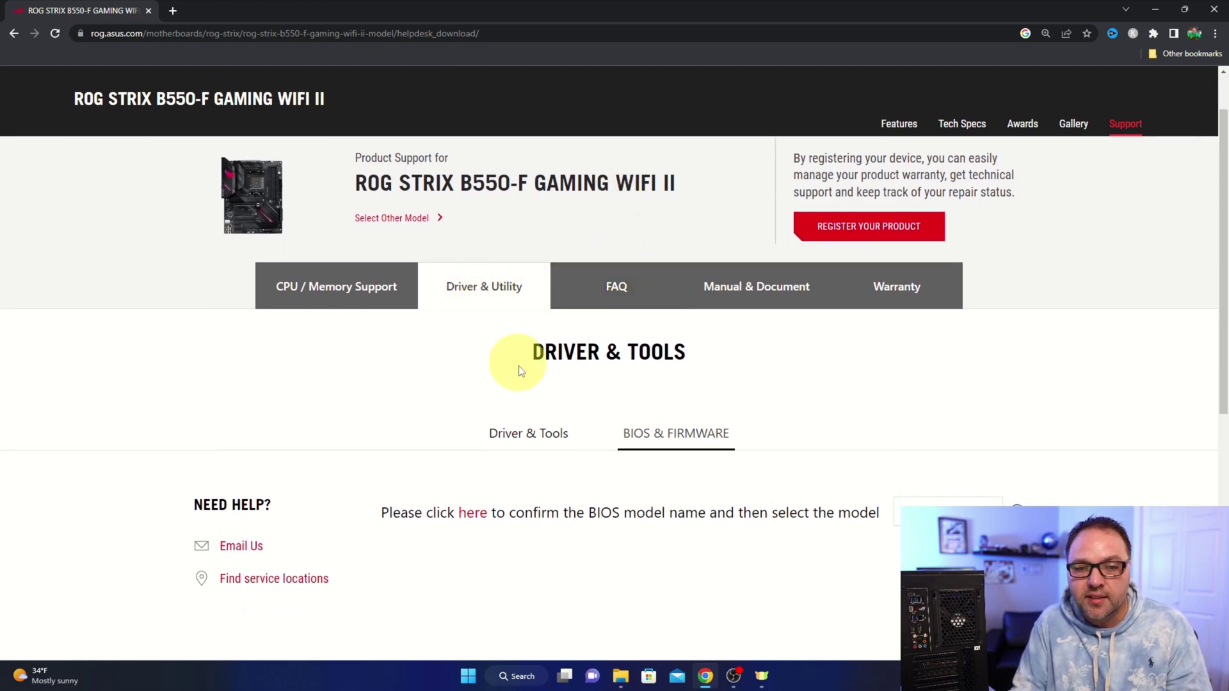
pyautogui.click(677, 438)
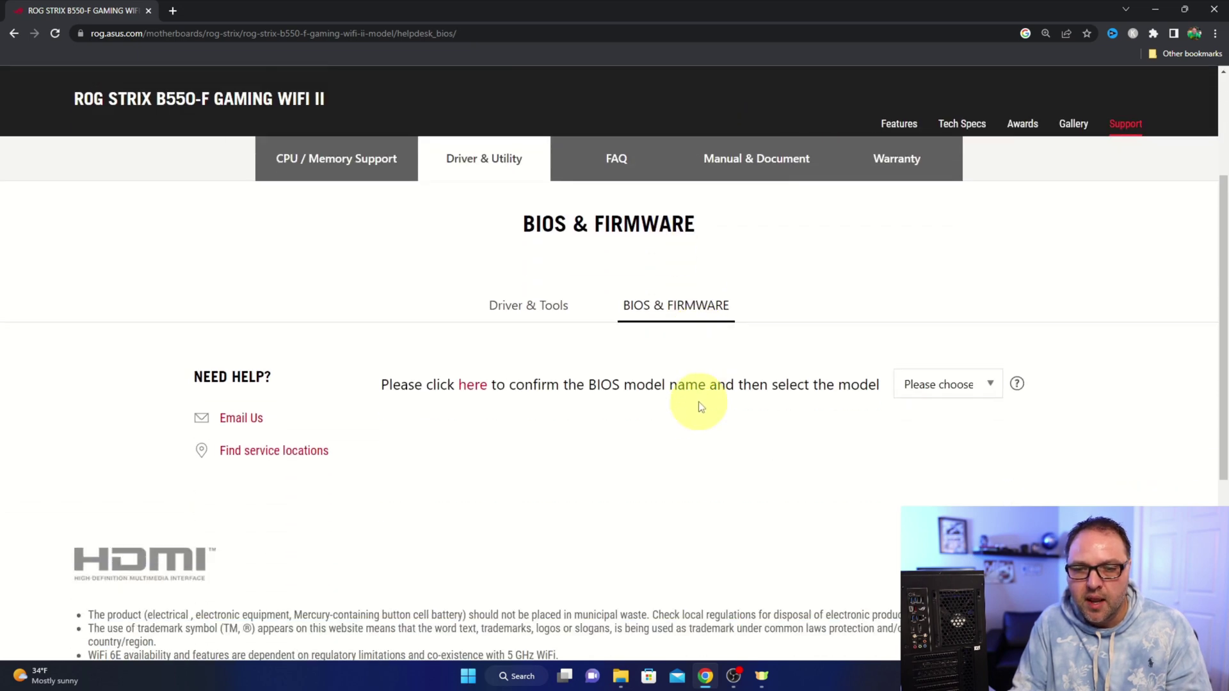
pyautogui.click(984, 320)
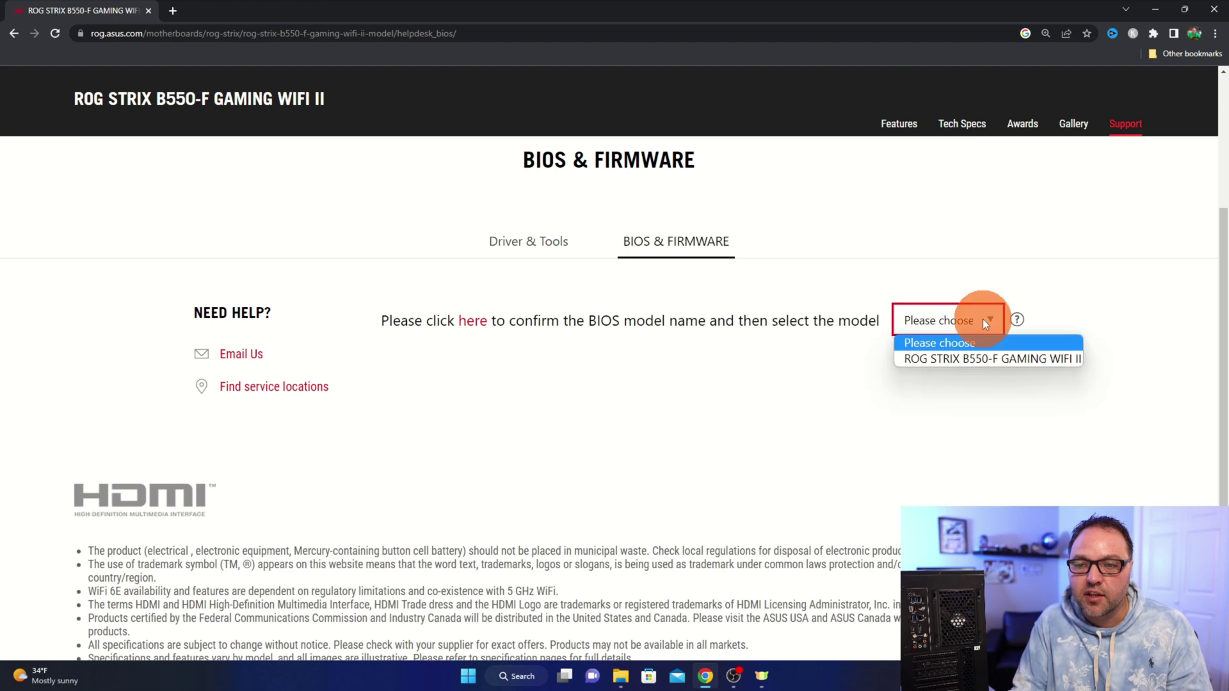
pyautogui.click(985, 359)
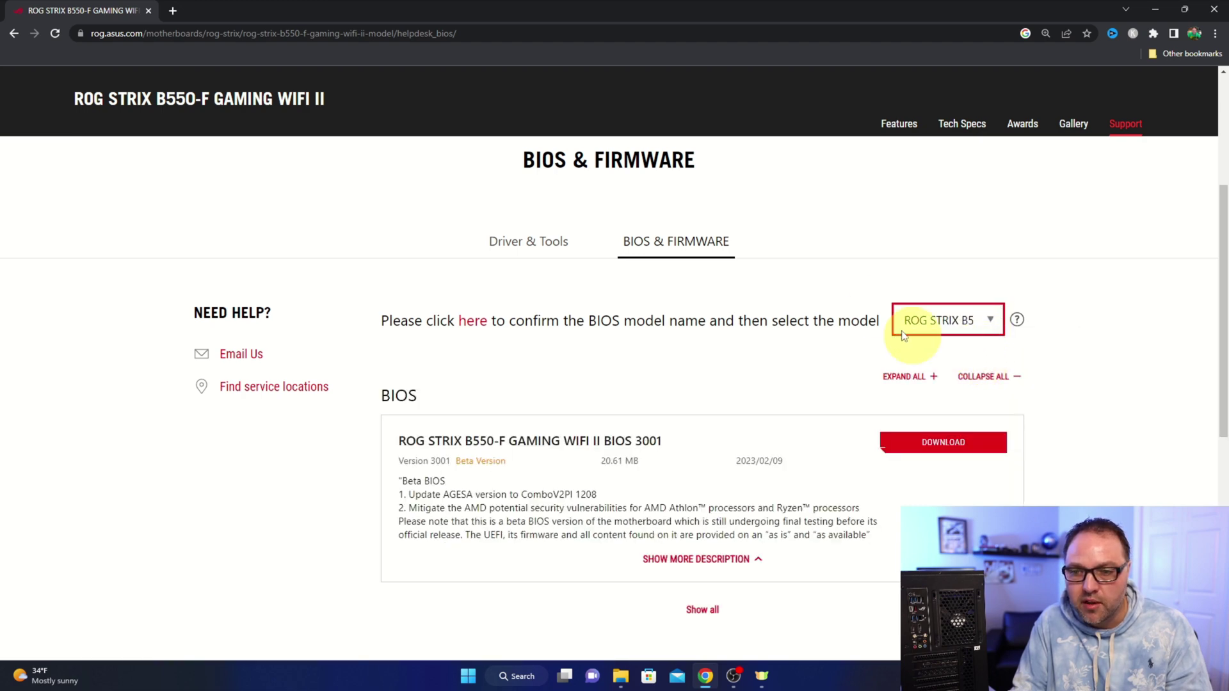
# - Show all BIOS versions for the board and download ROG STRIX B550-F GAMING WIFI II BIOS 3001
pyautogui.scroll(-2, 825, 286)
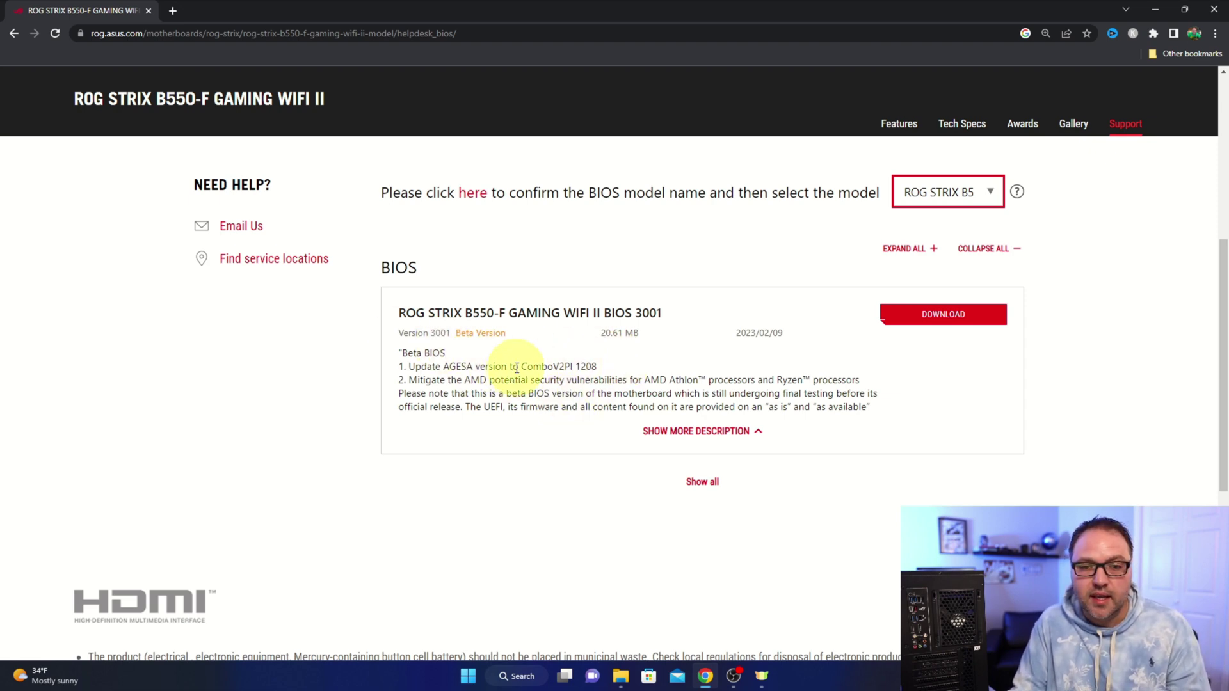
pyautogui.click(703, 482)
pyautogui.scroll(-5, 688, 393)
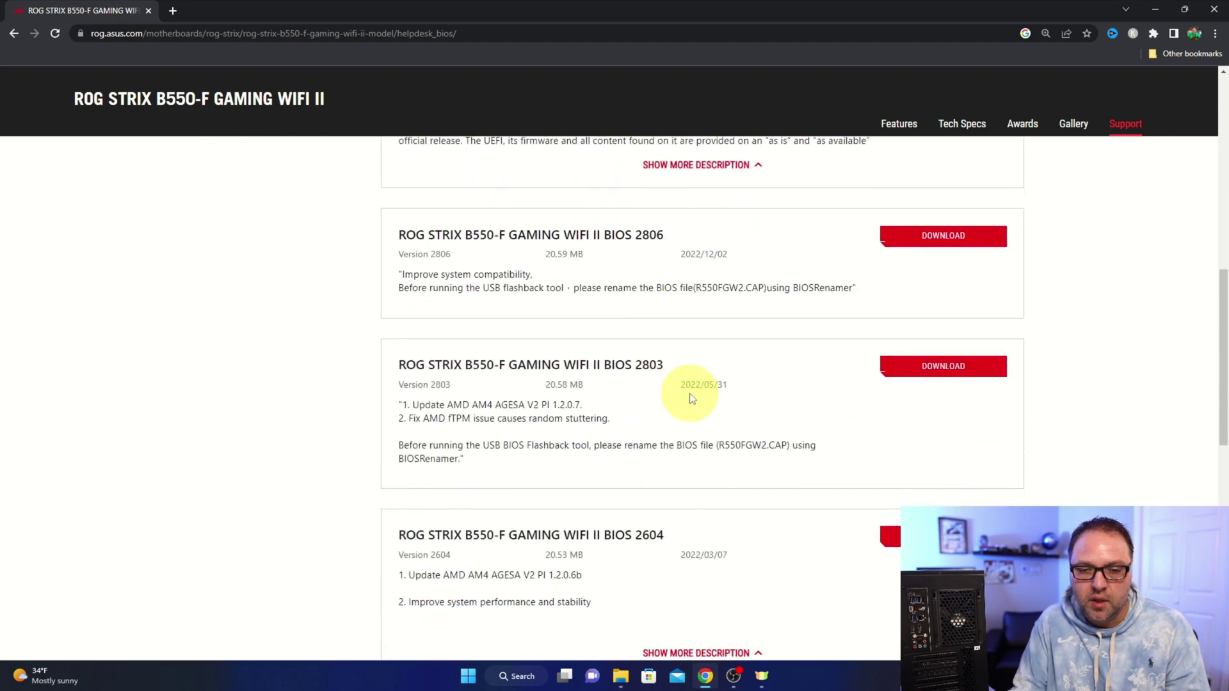
pyautogui.scroll(4, 690, 394)
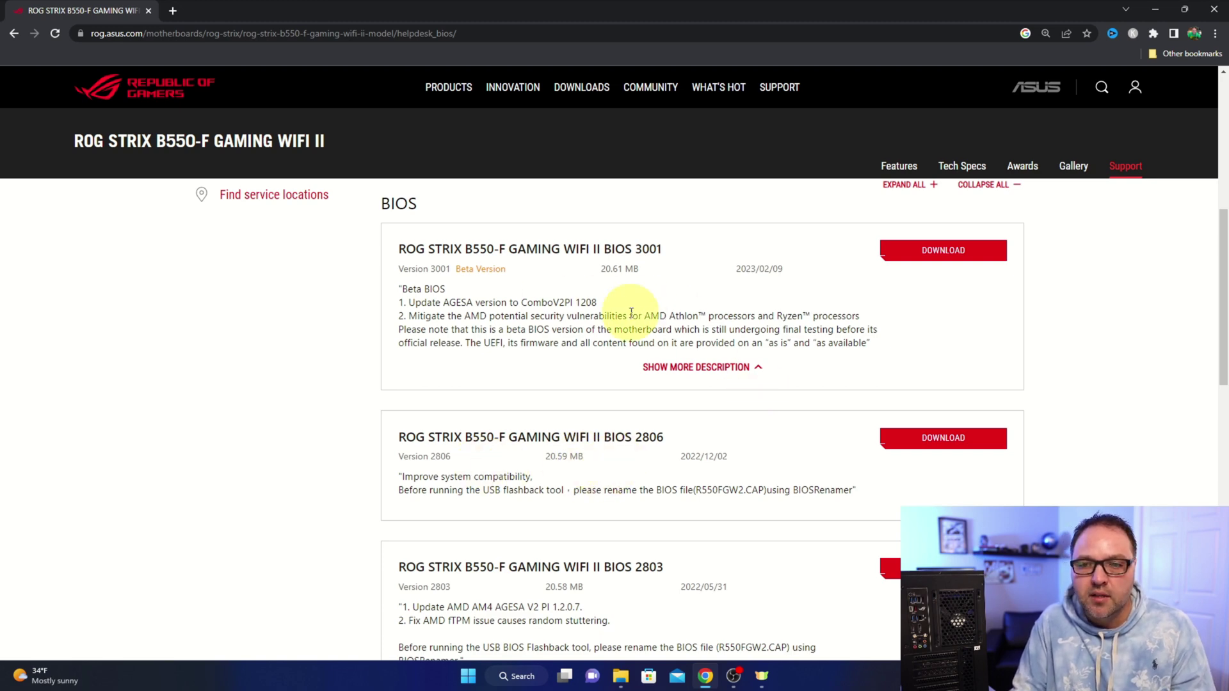
pyautogui.click(946, 254)
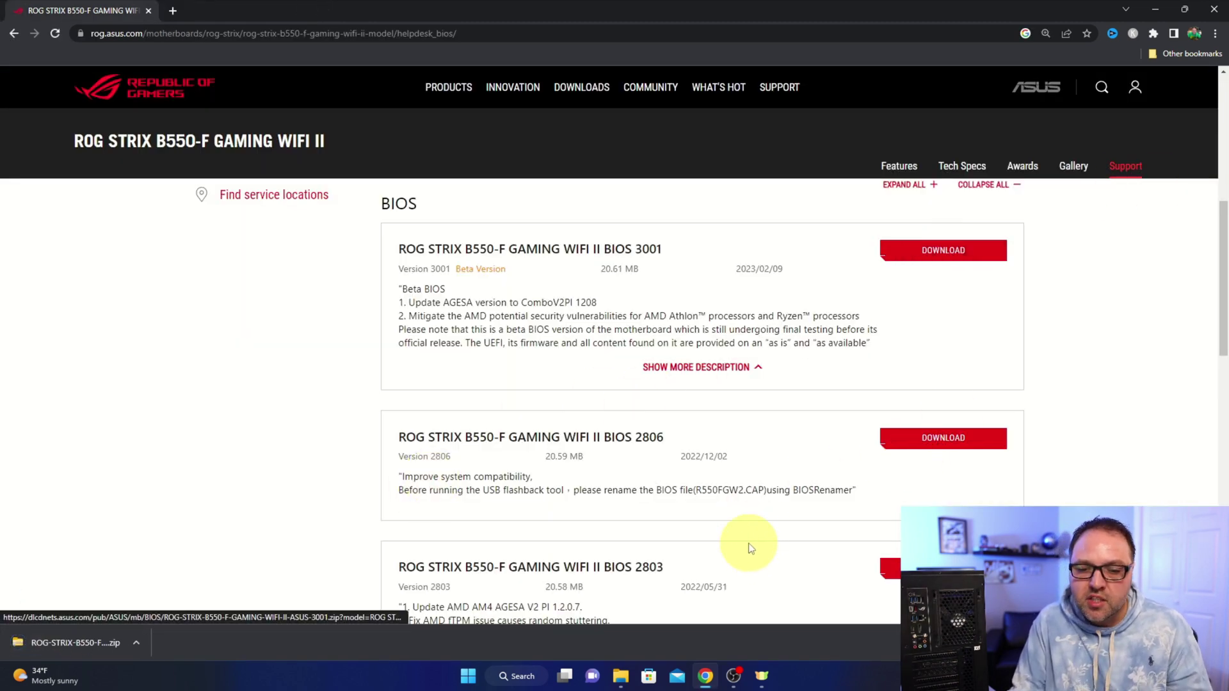
# - Switch to File Explorer and extract the downloaded BIOS 3001 zip file into its default folder within Downloads
pyautogui.click(621, 679)
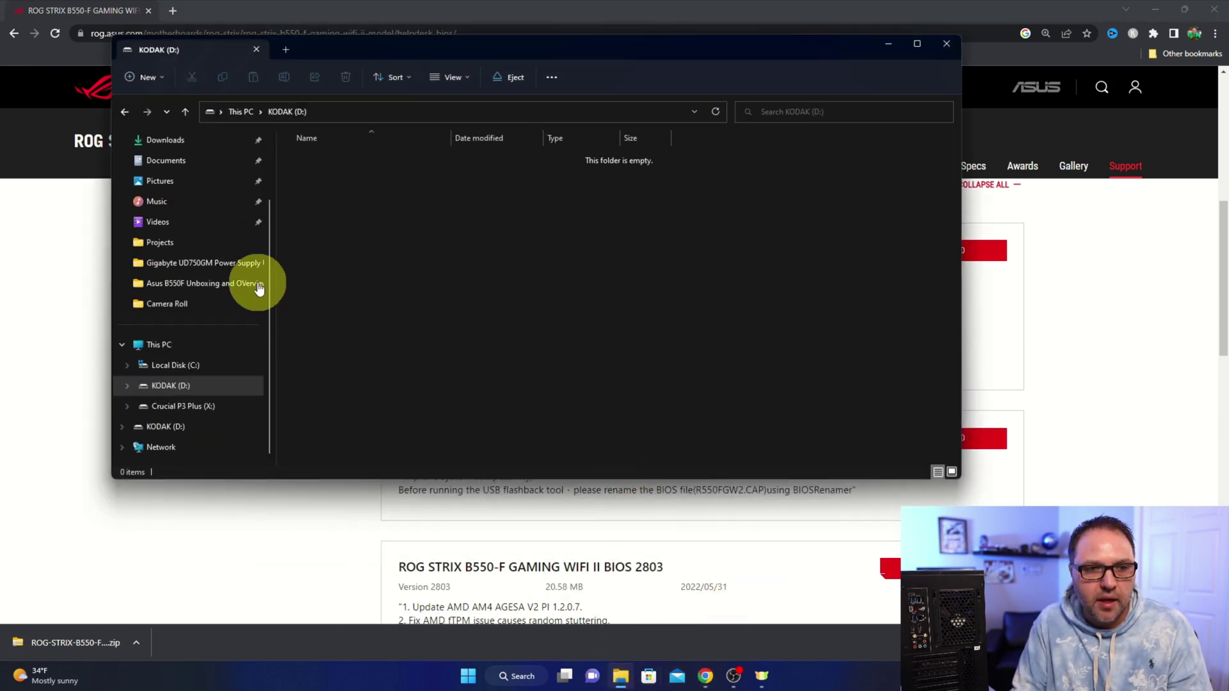
pyautogui.click(189, 147)
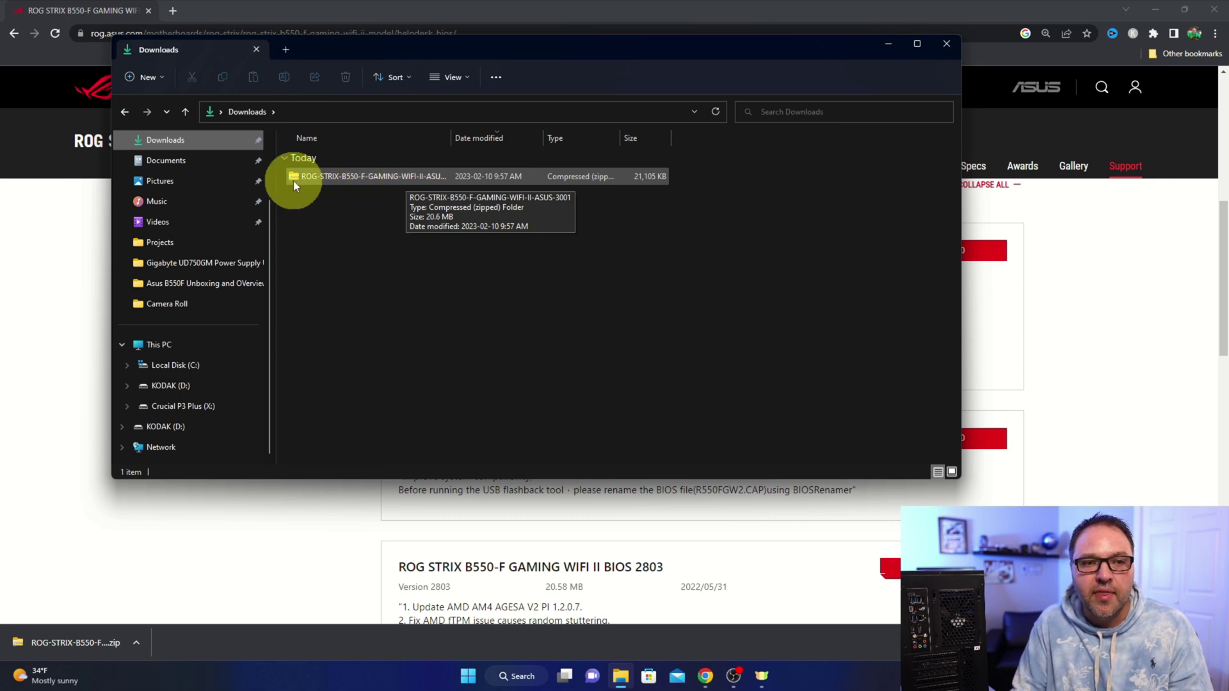
pyautogui.rightClick(402, 177)
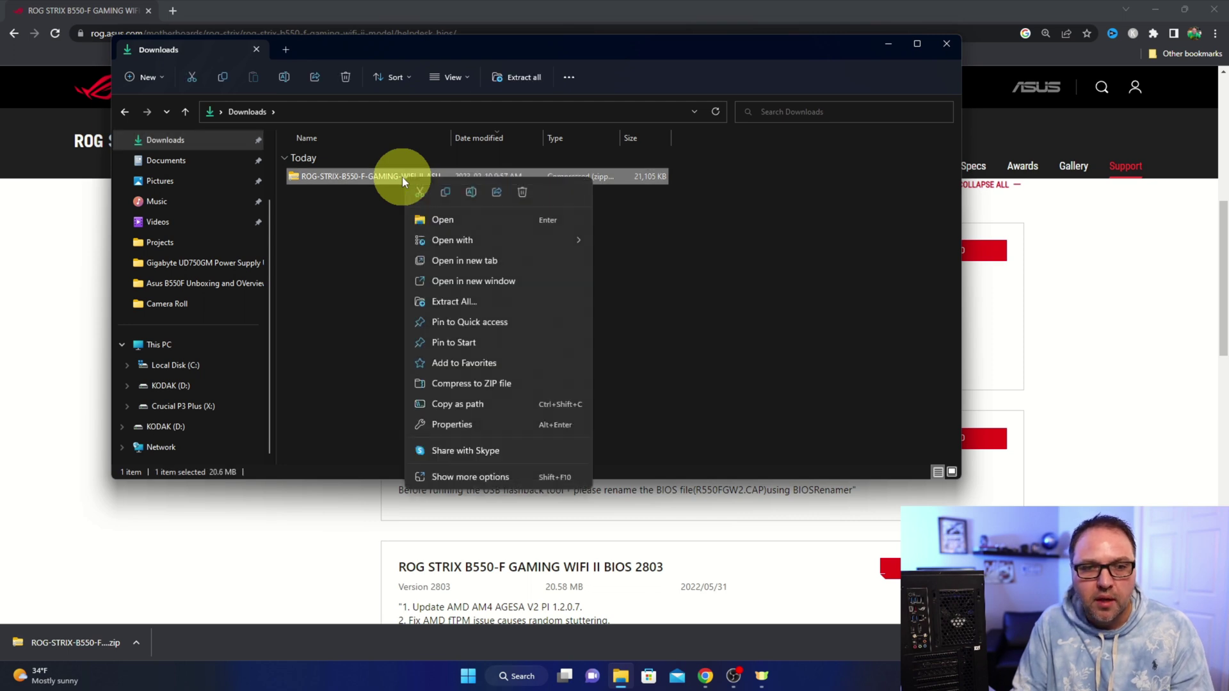
pyautogui.click(461, 302)
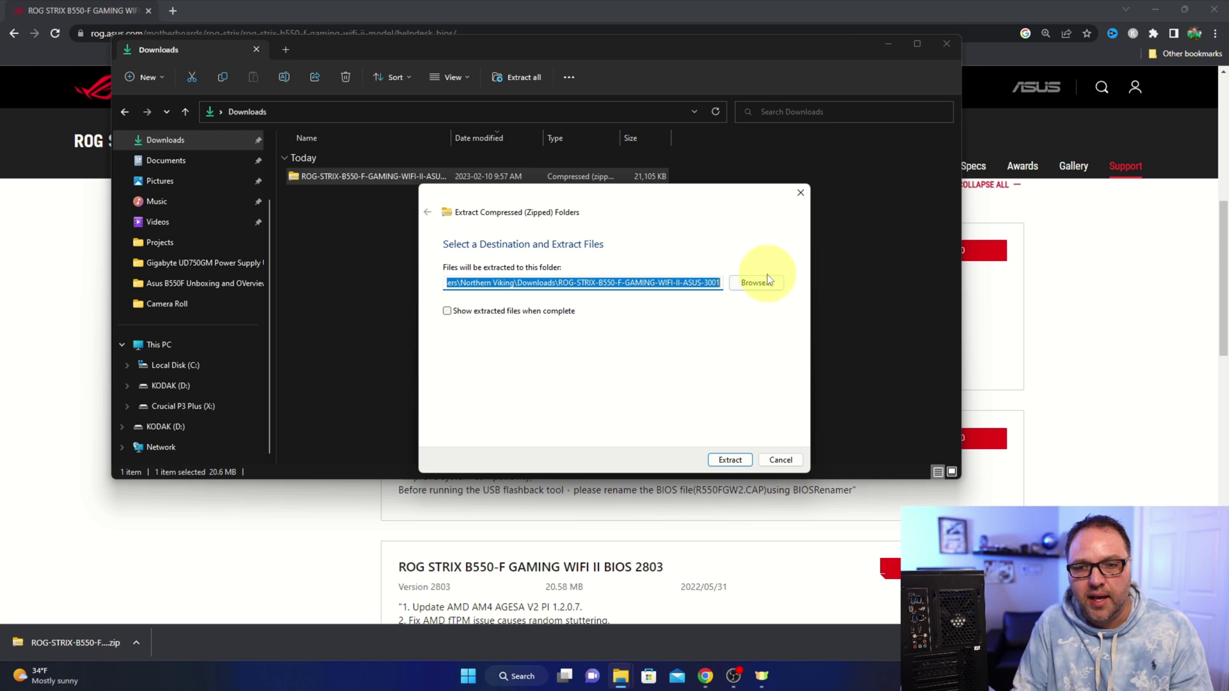
pyautogui.click(730, 460)
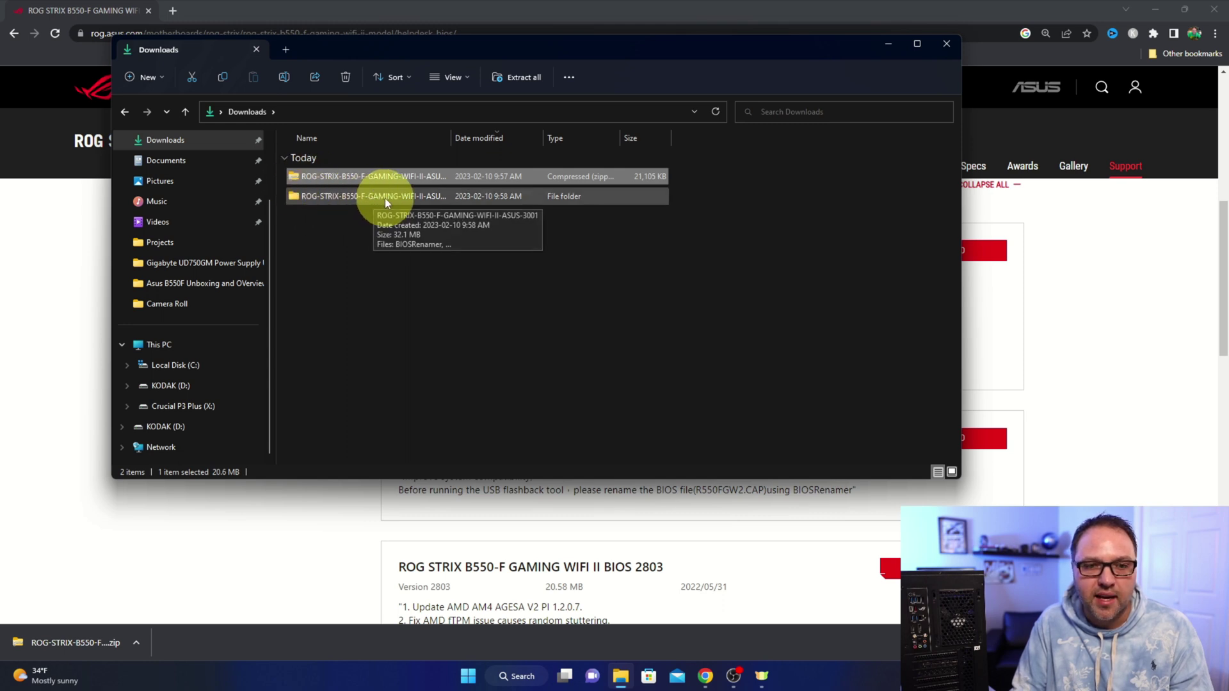
pyautogui.click(439, 279)
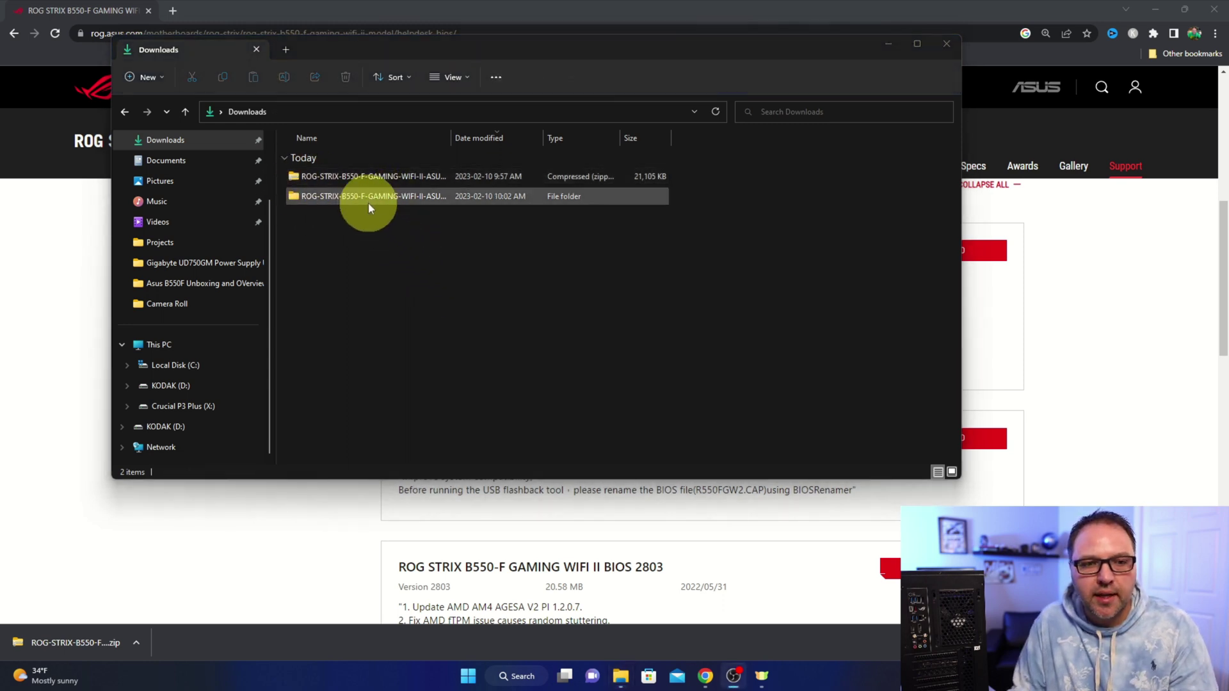
# - Run BIOSRenamer from the extracted ROG-STRIX-B550-F-GAMING-WIFI-II-ASUS-3001 folder to rename the BIOS CAP file, and dismiss its console
pyautogui.doubleClick(366, 199)
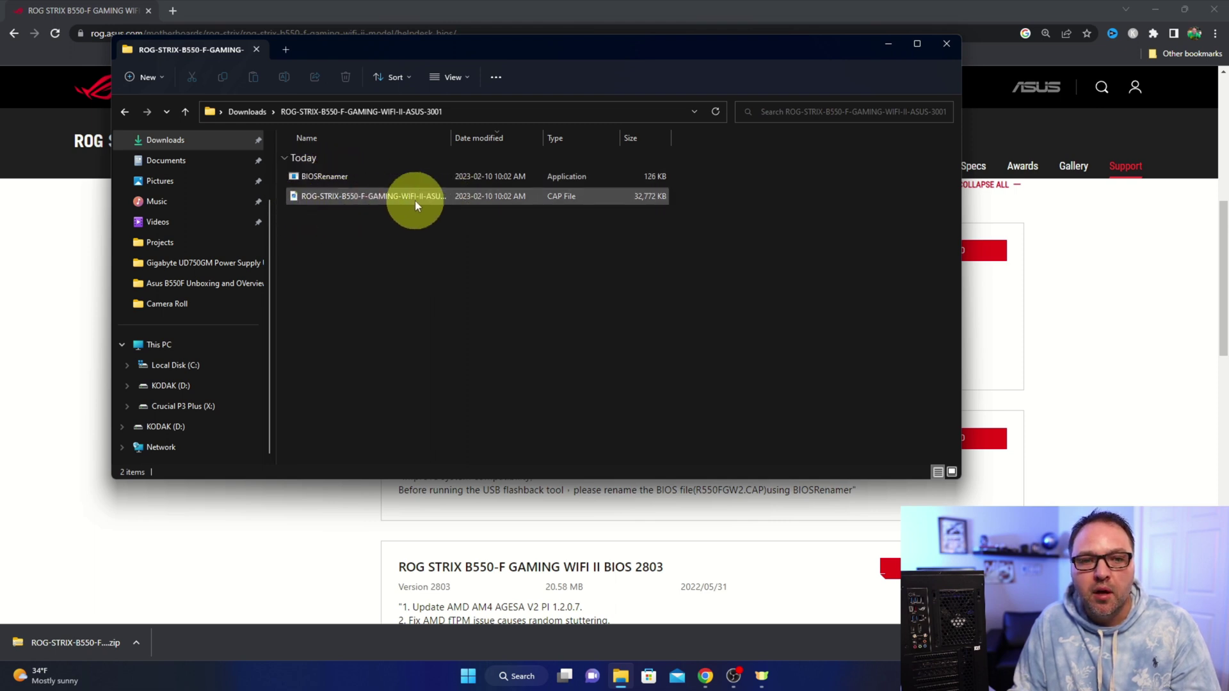
pyautogui.doubleClick(340, 178)
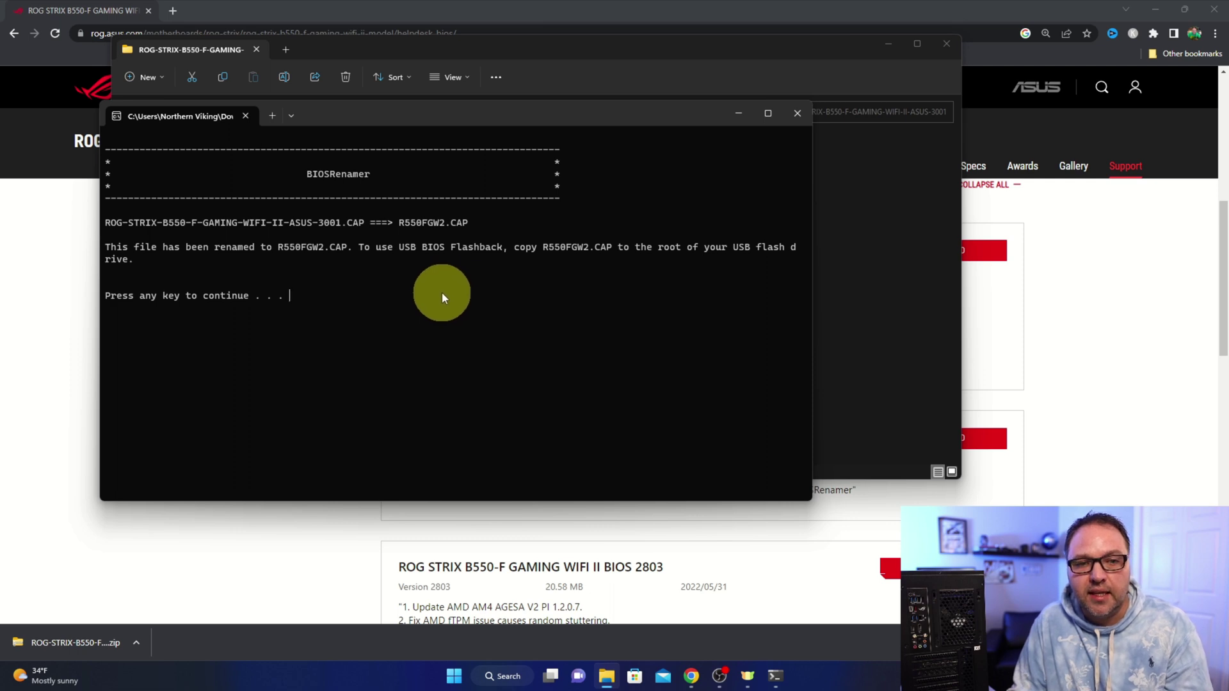
pyautogui.press('Return')
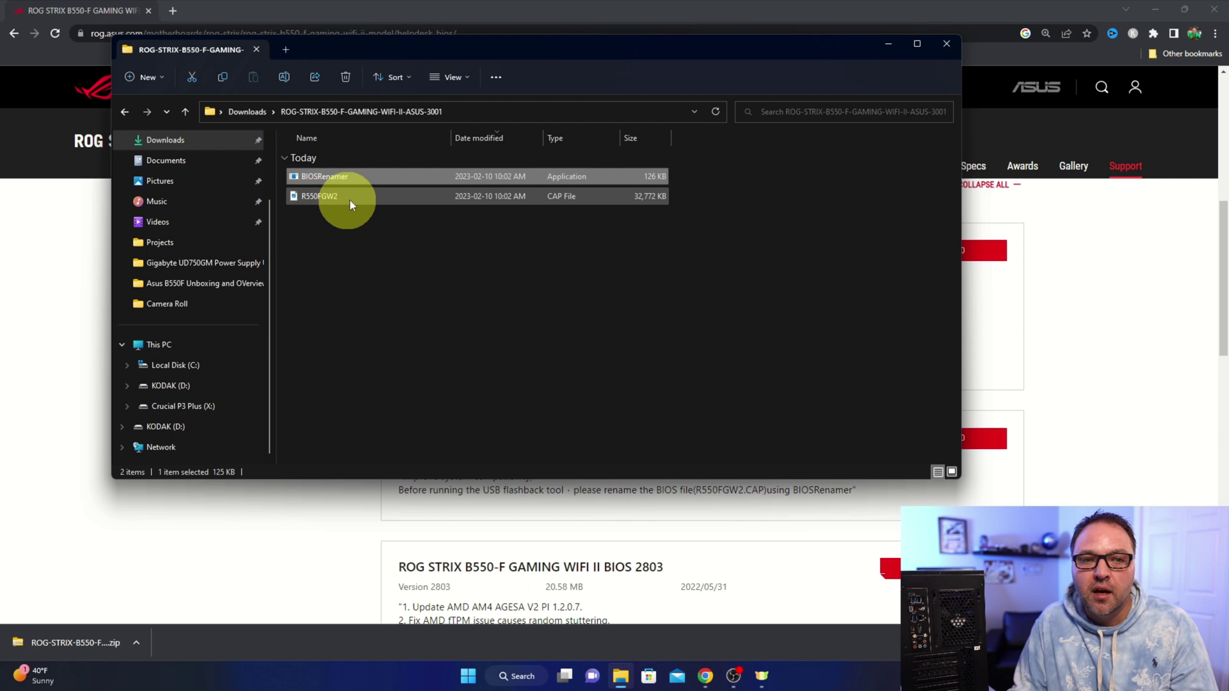
pyautogui.click(366, 260)
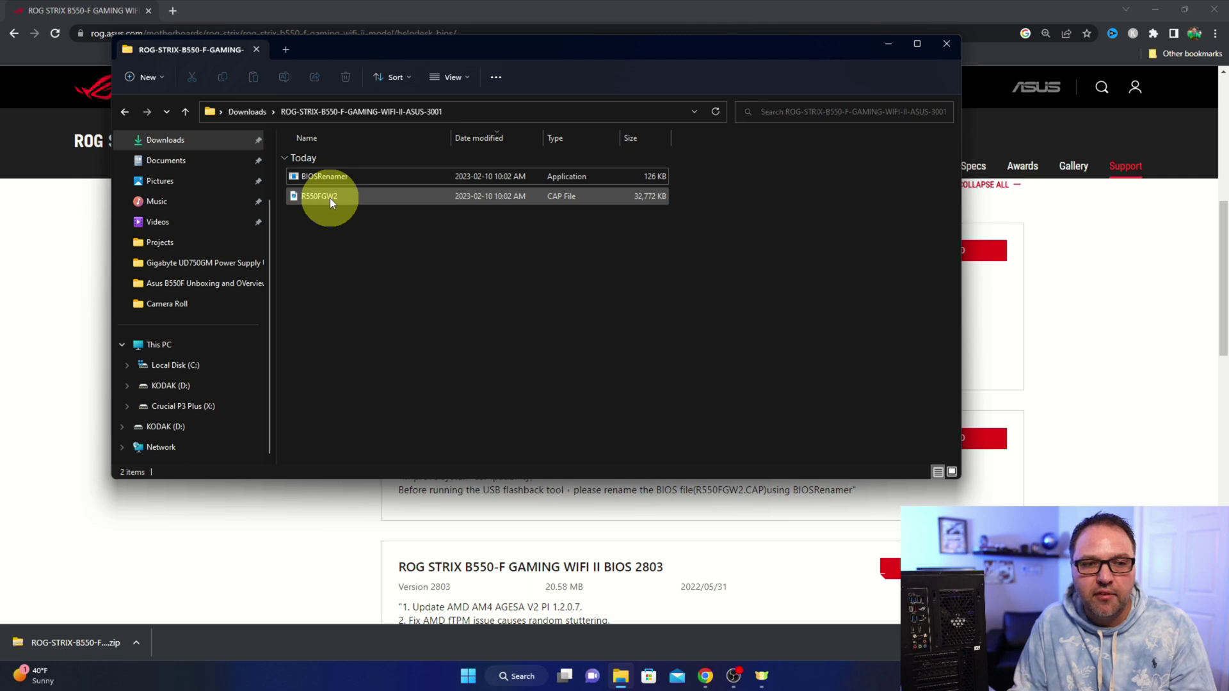
# - Copy the R550FGW2 CAP file to the root of the KODAK (D:) drive and eject the drive
pyautogui.moveTo(329, 197); pyautogui.dragTo(234, 436)
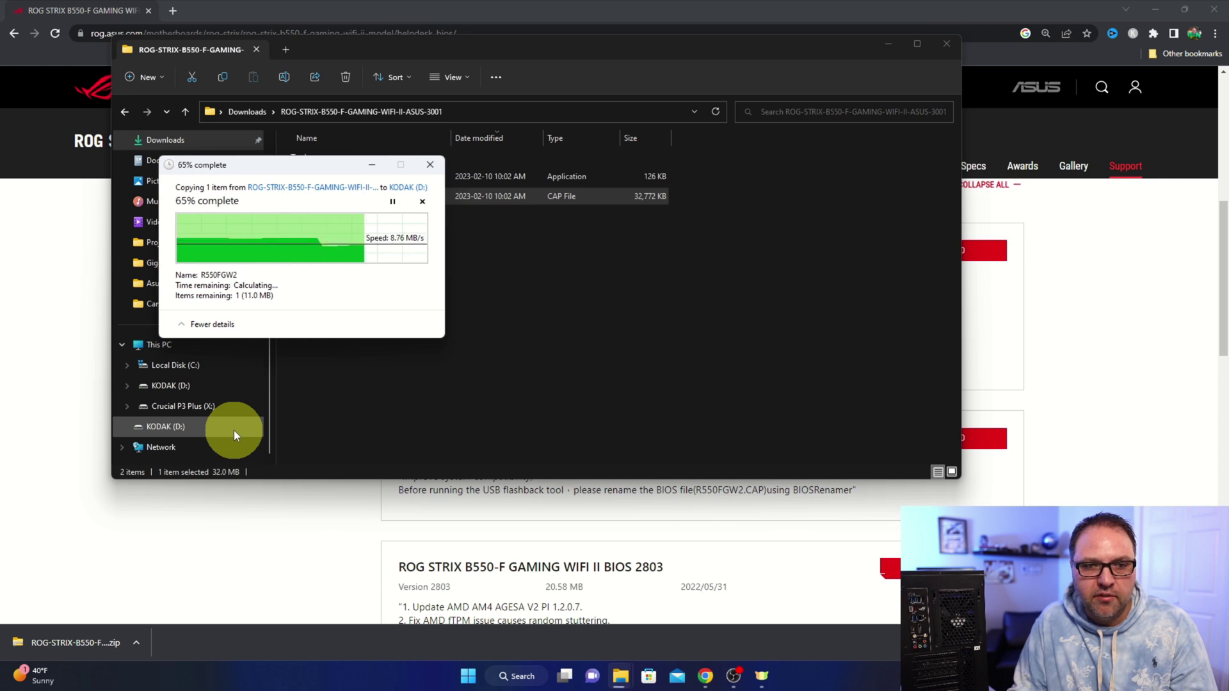
pyautogui.click(188, 436)
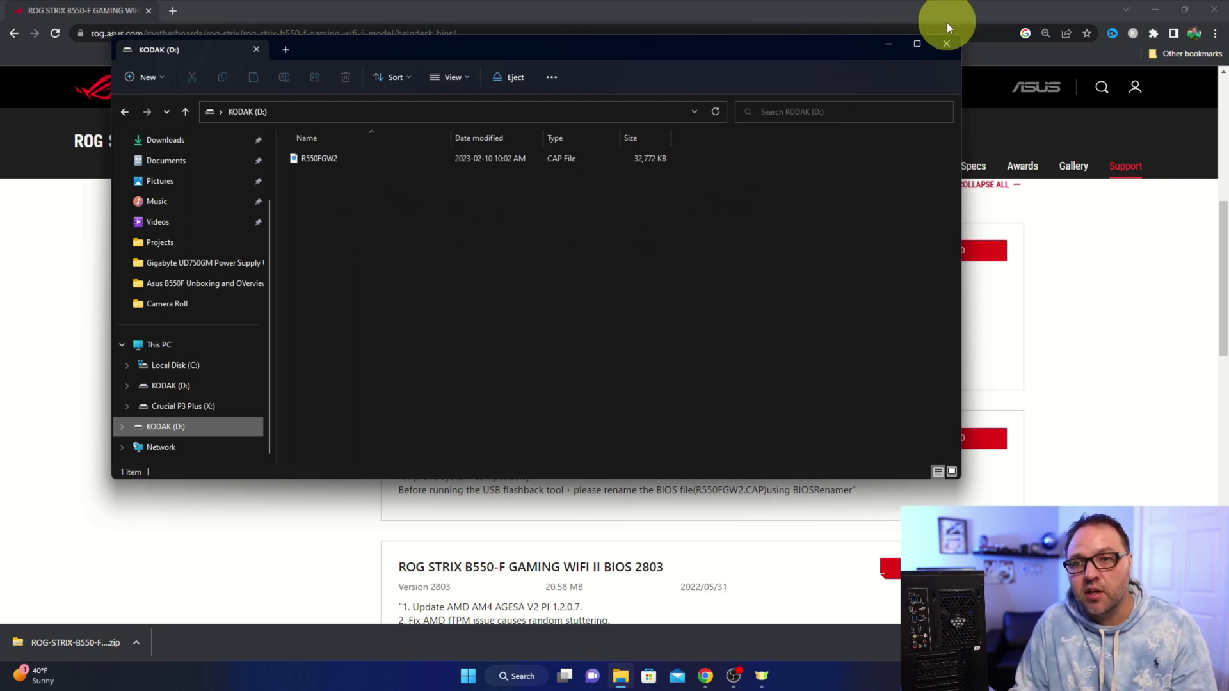
pyautogui.rightClick(164, 429)
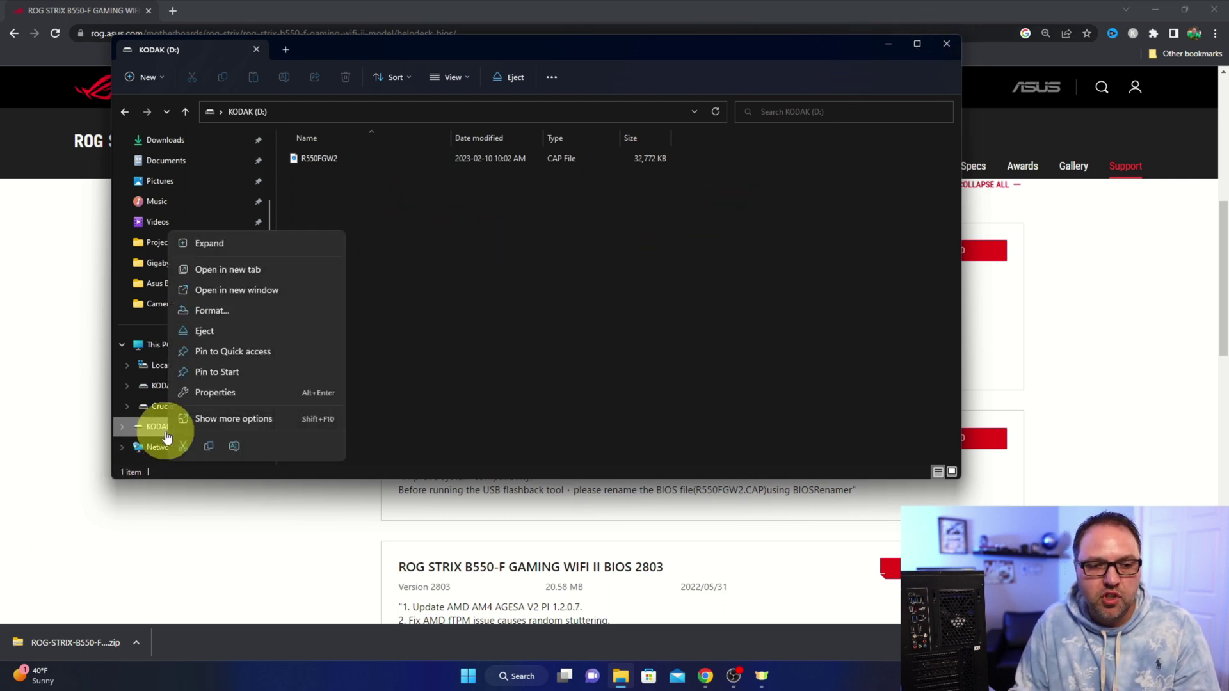
pyautogui.click(226, 332)
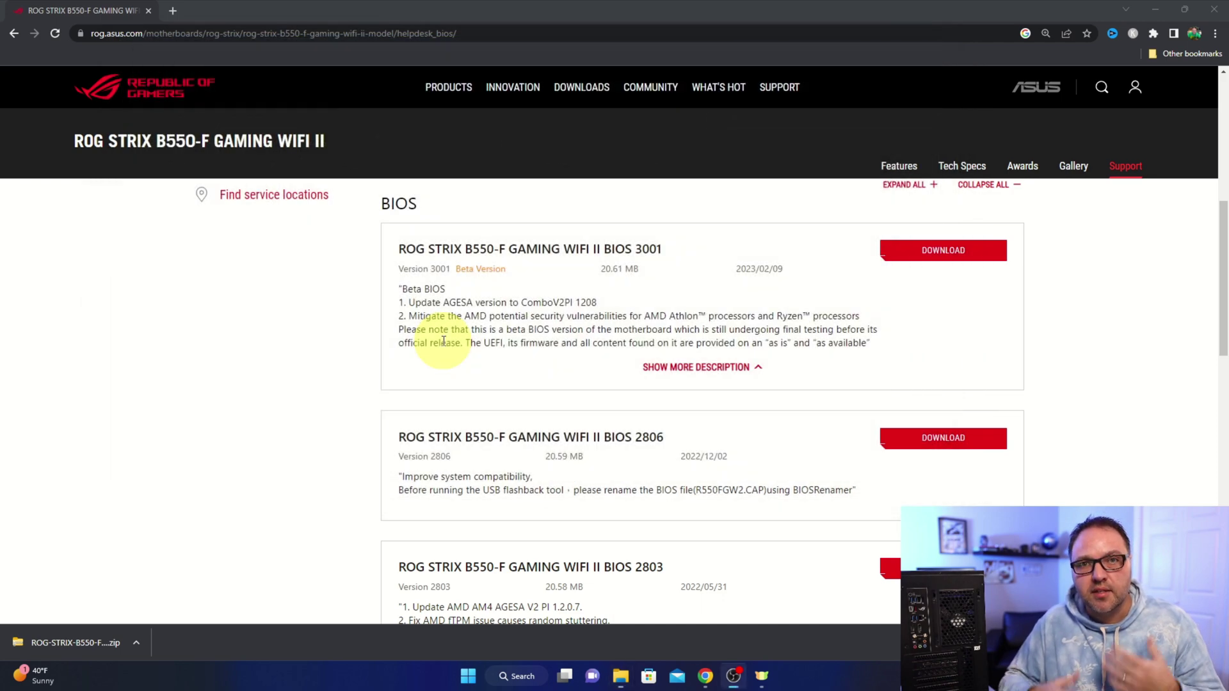